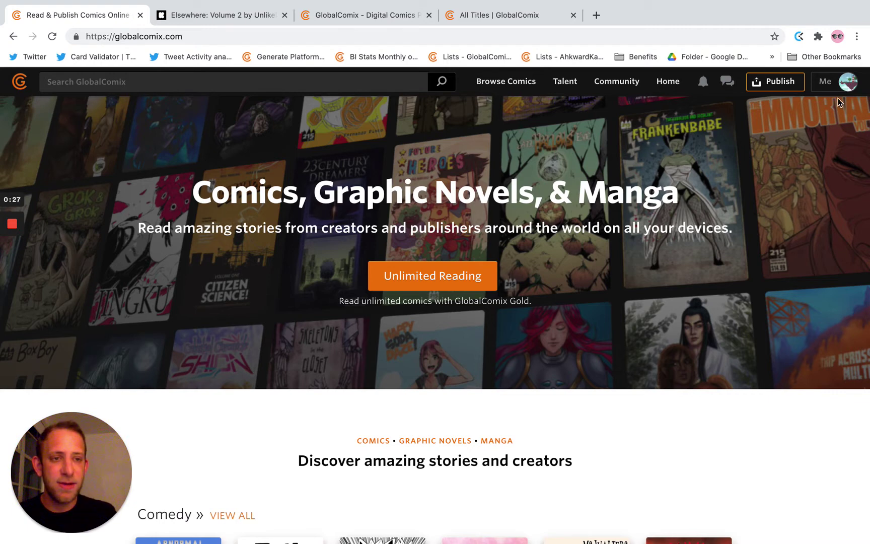
# Step: Open the crowdfunding settings of the Freaks and Gods series from the publisher's series management page
pyautogui.click(848, 82)
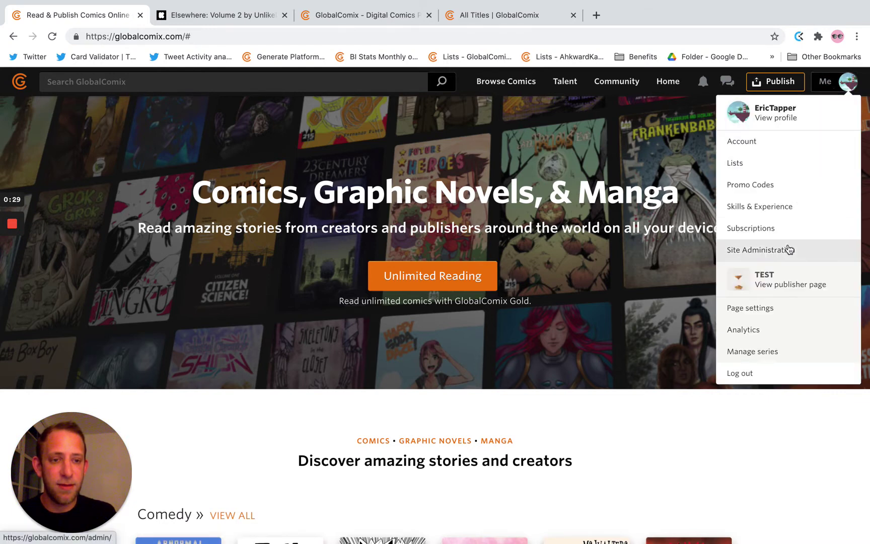
pyautogui.click(748, 358)
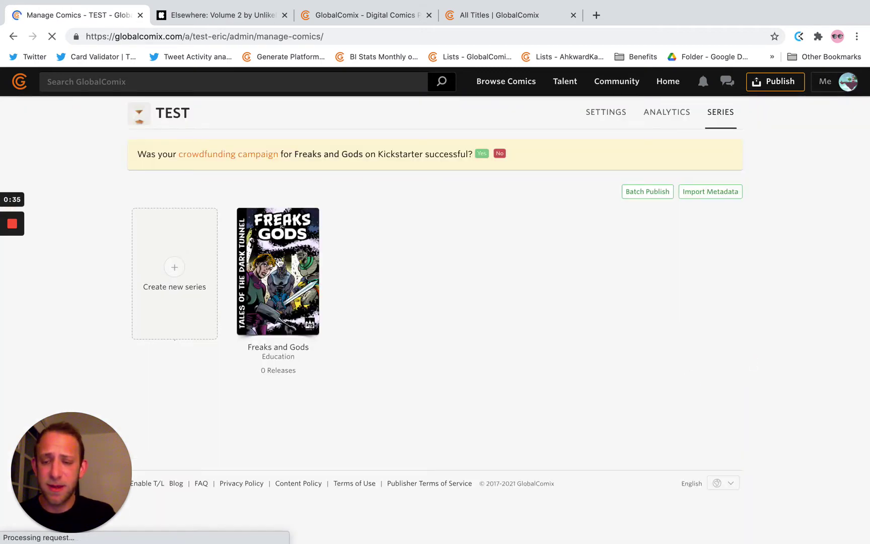
pyautogui.click(280, 262)
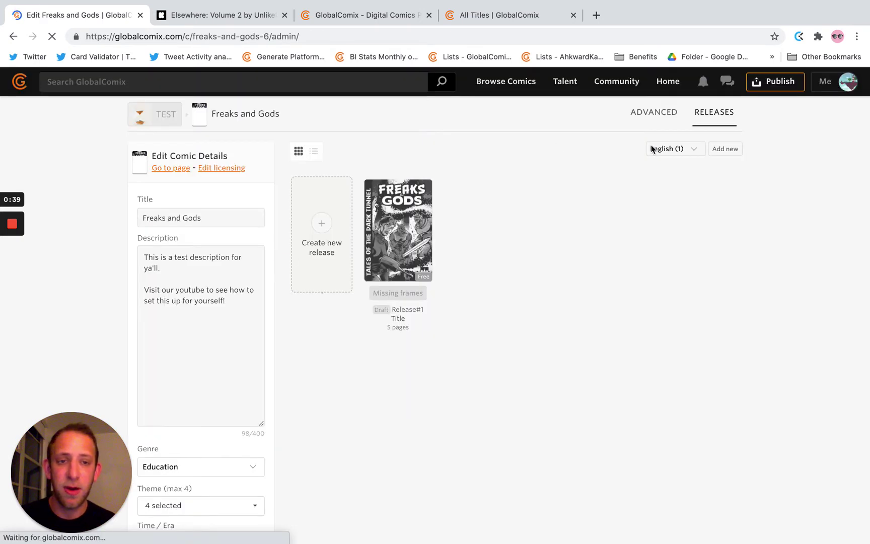
pyautogui.click(647, 124)
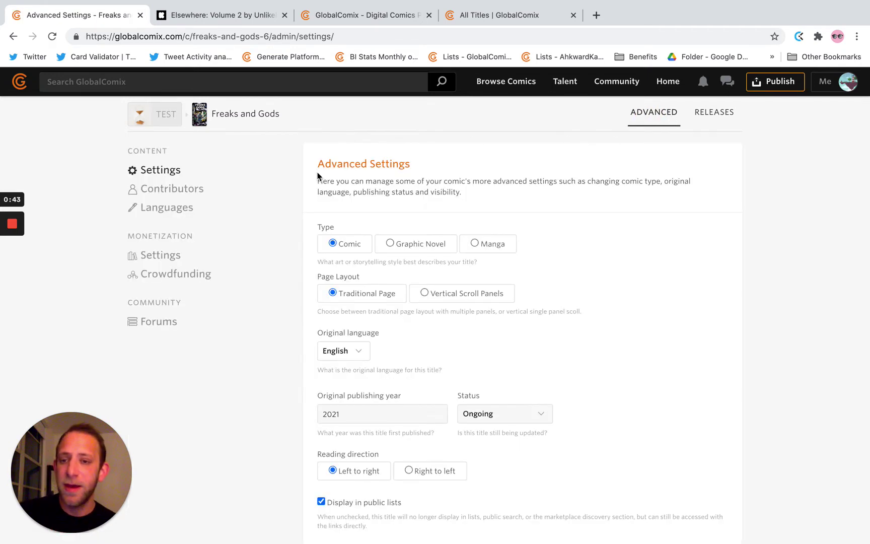
pyautogui.click(164, 276)
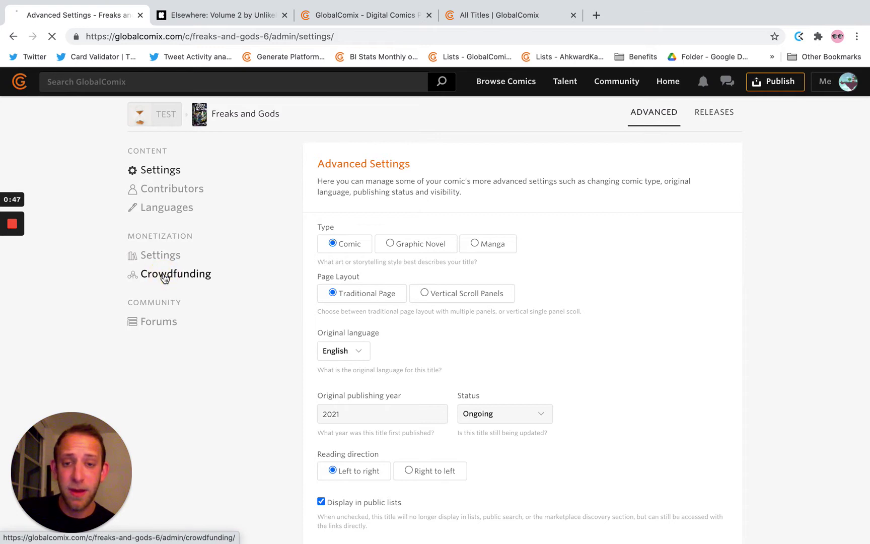
pyautogui.scroll(-1, 489, 268)
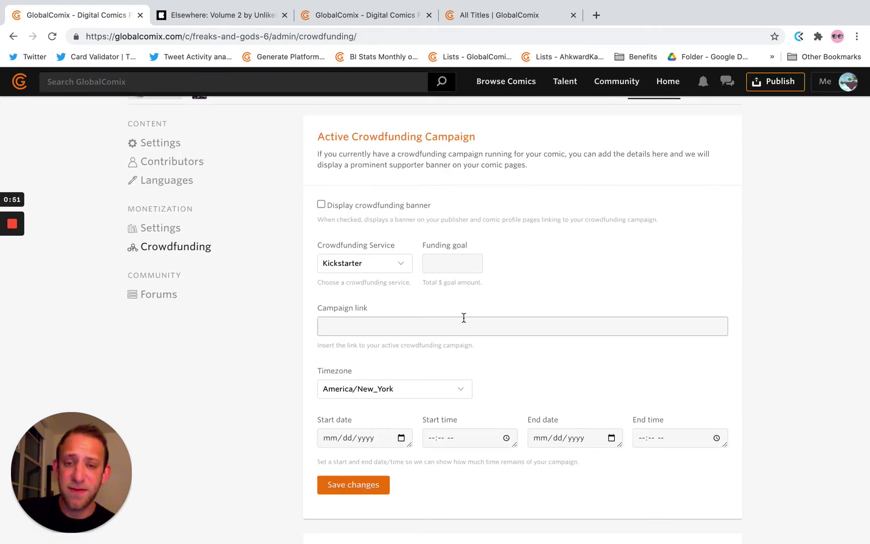
# Step: Switch to the crowdfunding settings of the Elsewhere title and choose Kickstarter as the crowdfunding service
pyautogui.click(353, 20)
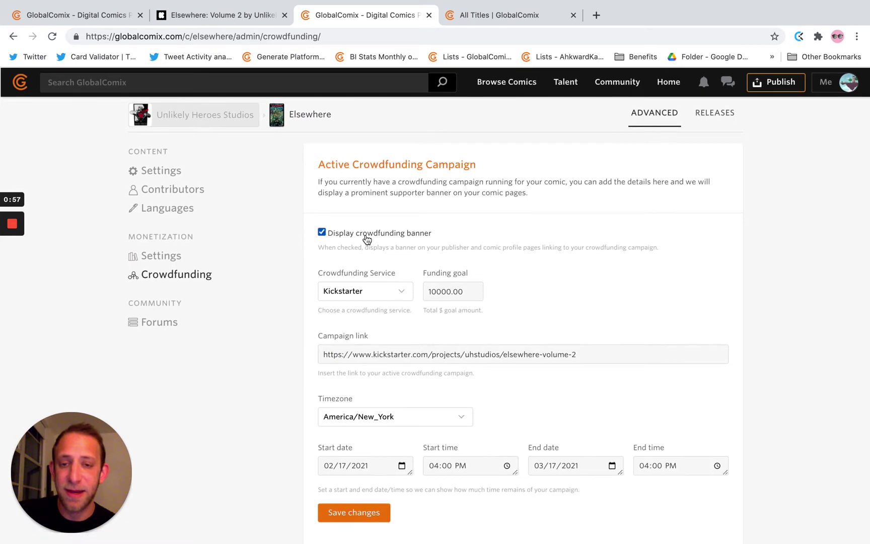
pyautogui.scroll(-1, 536, 292)
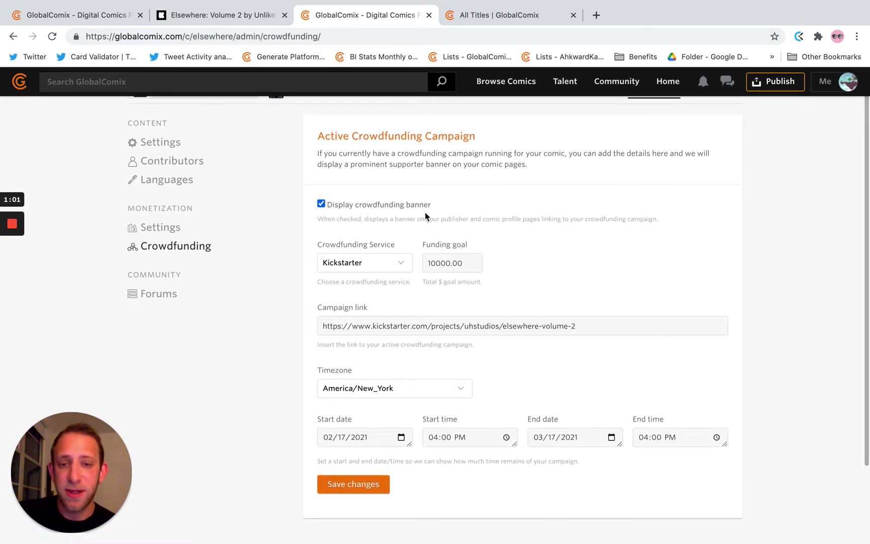
pyautogui.scroll(-1, 389, 274)
pyautogui.click(388, 250)
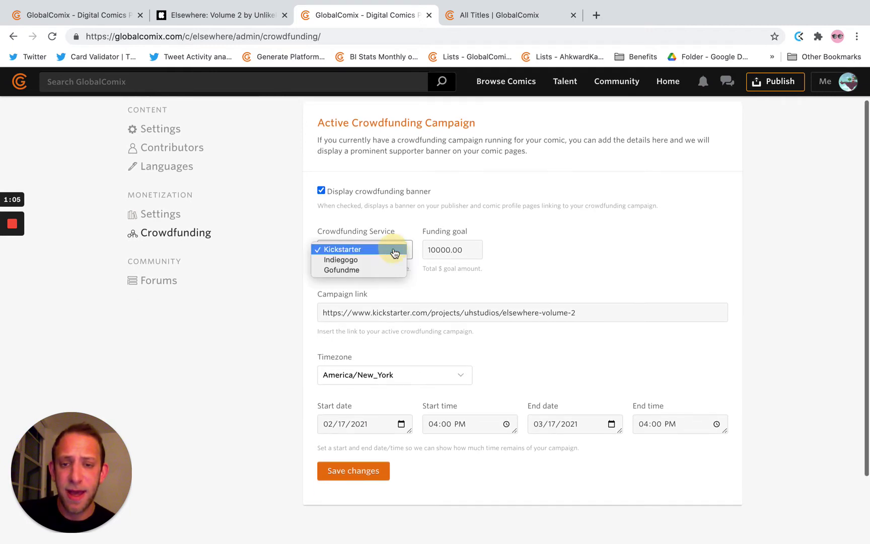
pyautogui.click(345, 250)
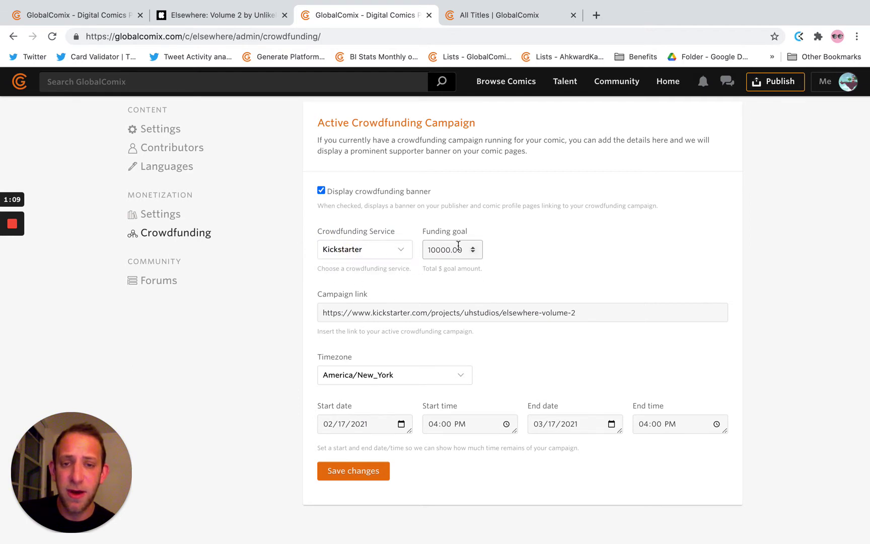
# Step: Check the campaign link and the schedule, and save Elsewhere's crowdfunding campaign settings
pyautogui.scroll(-2, 458, 245)
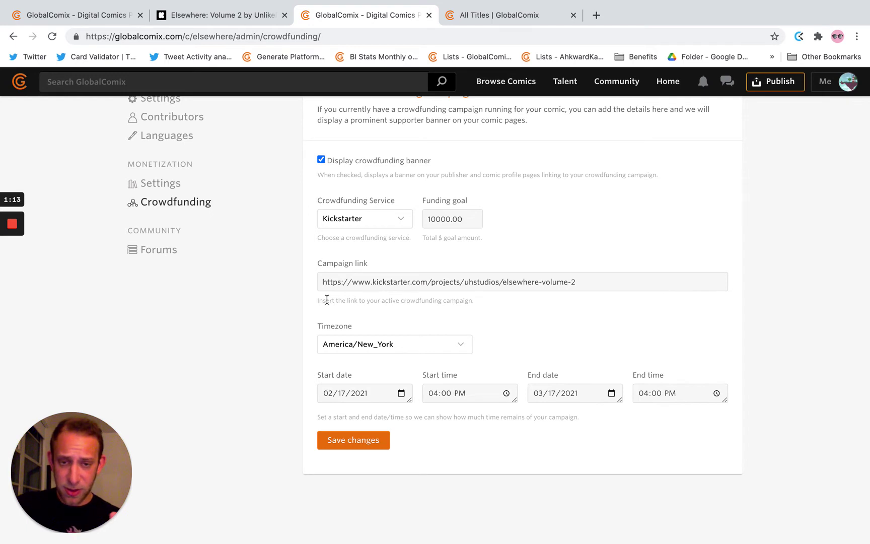
pyautogui.click(444, 281)
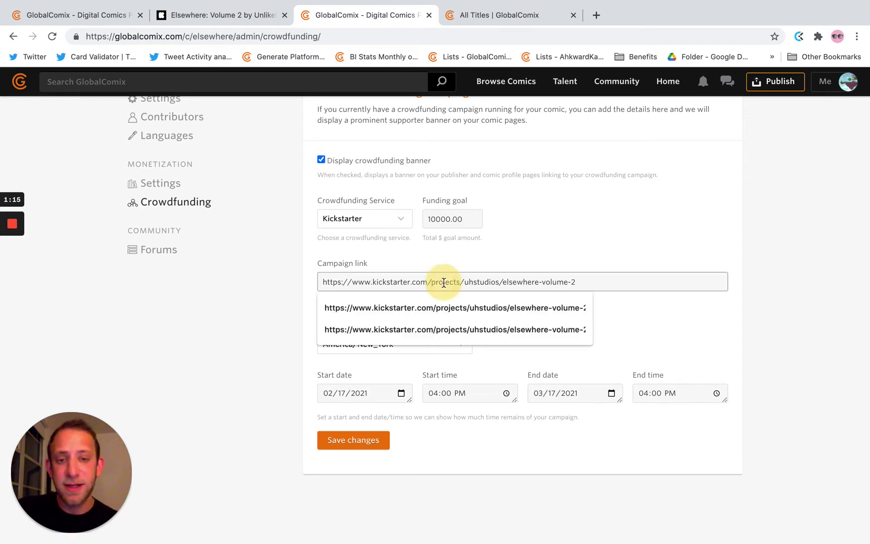
pyautogui.click(285, 307)
pyautogui.scroll(-1, 310, 378)
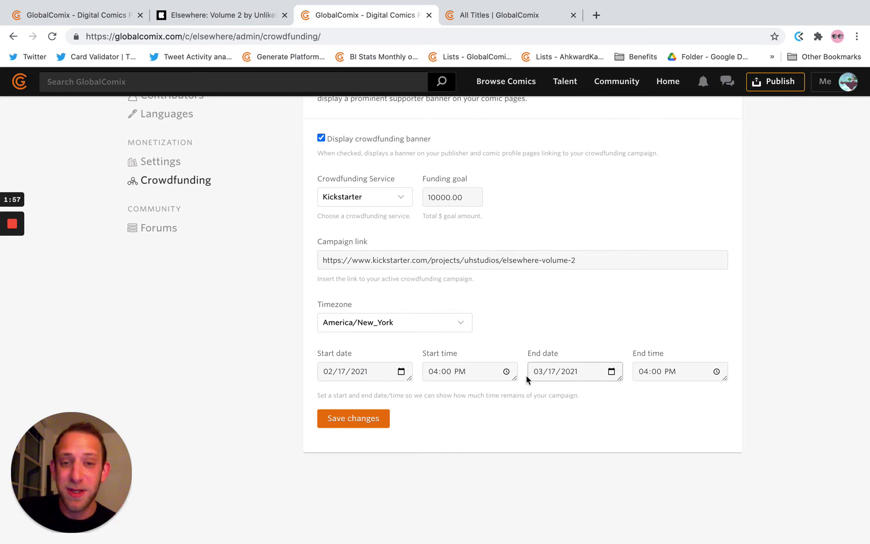
pyautogui.scroll(1, 468, 398)
pyautogui.click(349, 448)
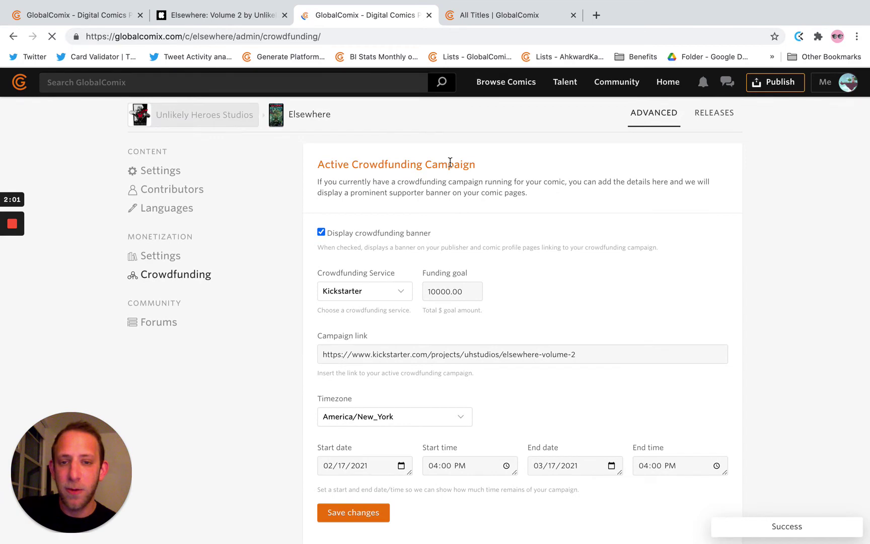
# Step: Switch to the catalogue of all titles and filter it to titles with an active crowdfunding campaign
pyautogui.scroll(-1, 450, 162)
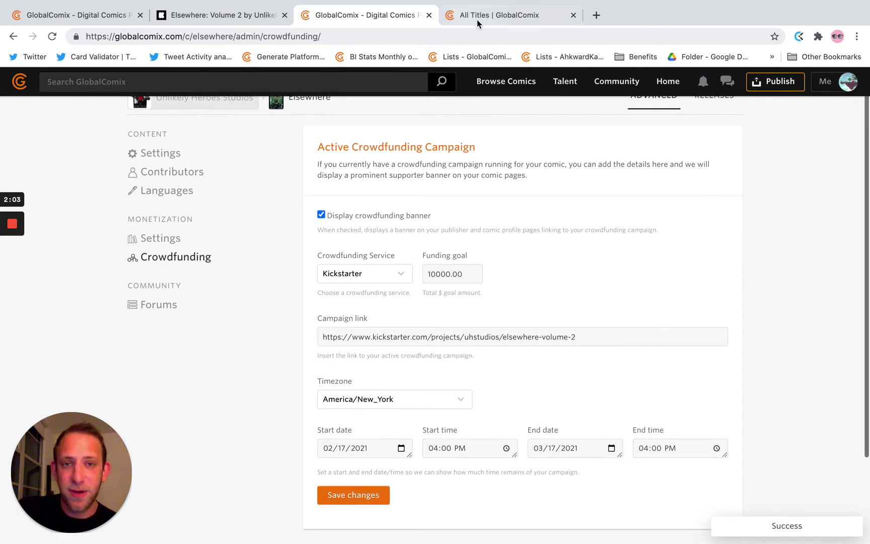
pyautogui.click(476, 20)
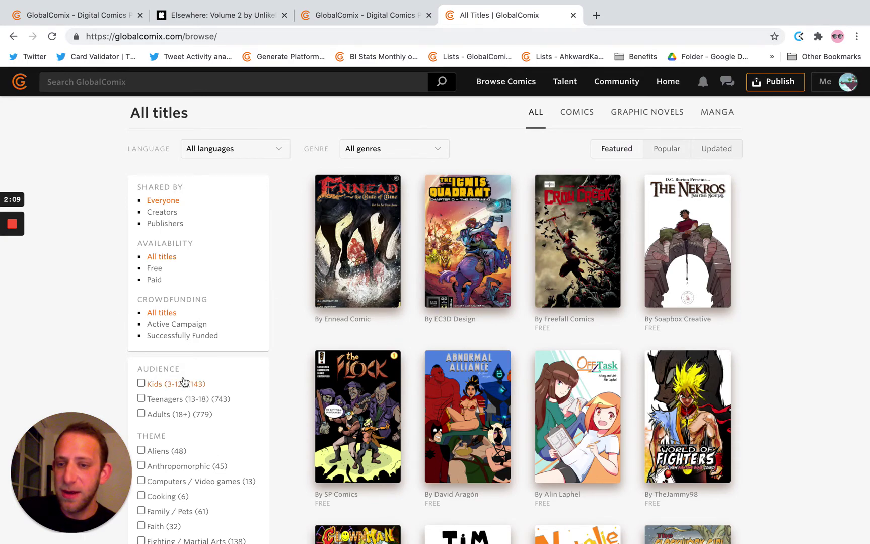
pyautogui.scroll(5, 174, 337)
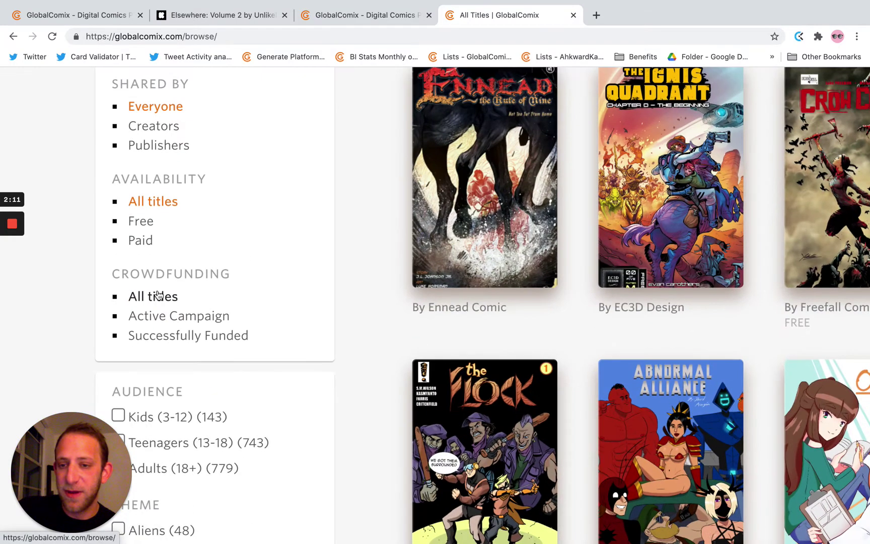
pyautogui.click(158, 322)
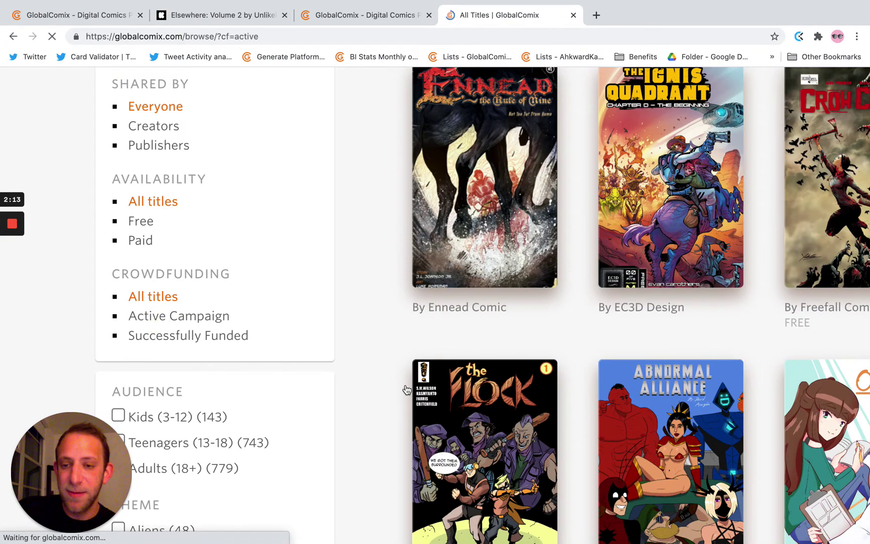
pyautogui.scroll(-1, 405, 398)
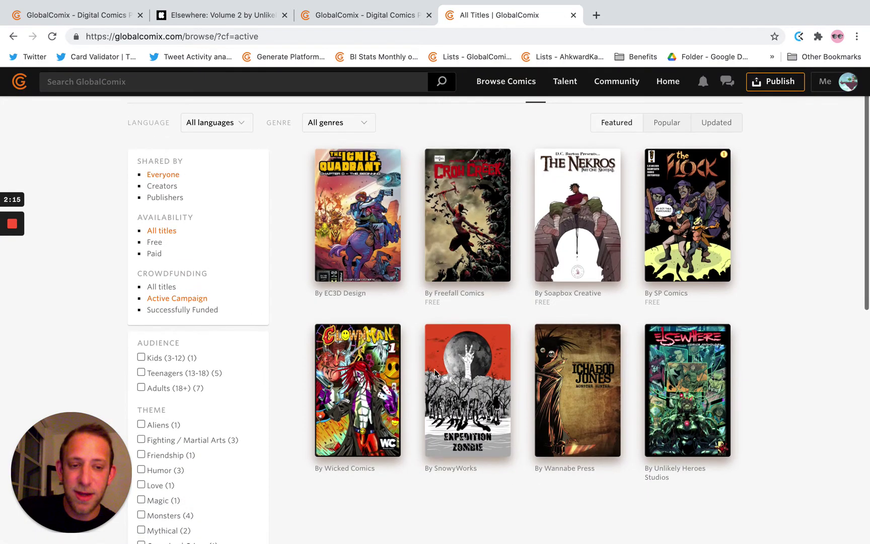
# Step: Open the Elsewhere title from the filtered list and follow its banner's support link to the Kickstarter campaign
pyautogui.moveTo(699, 378)
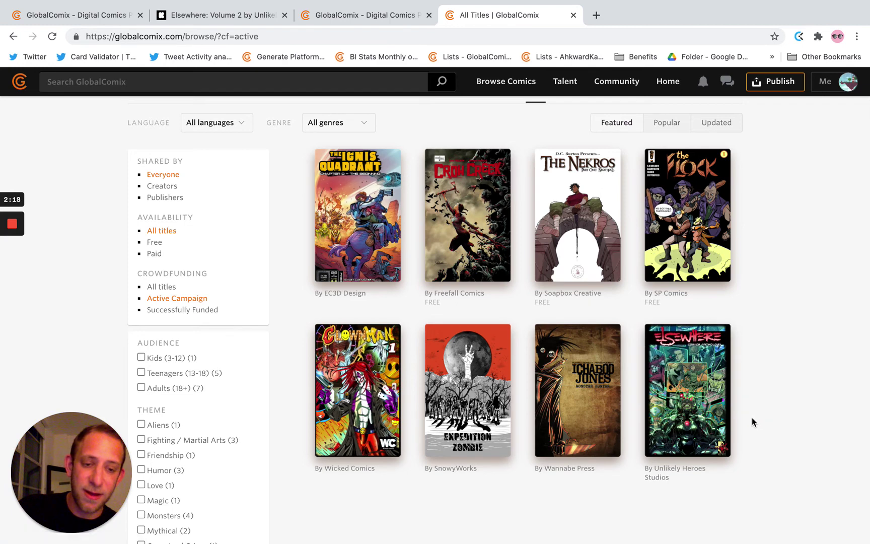
pyautogui.scroll(1, 750, 421)
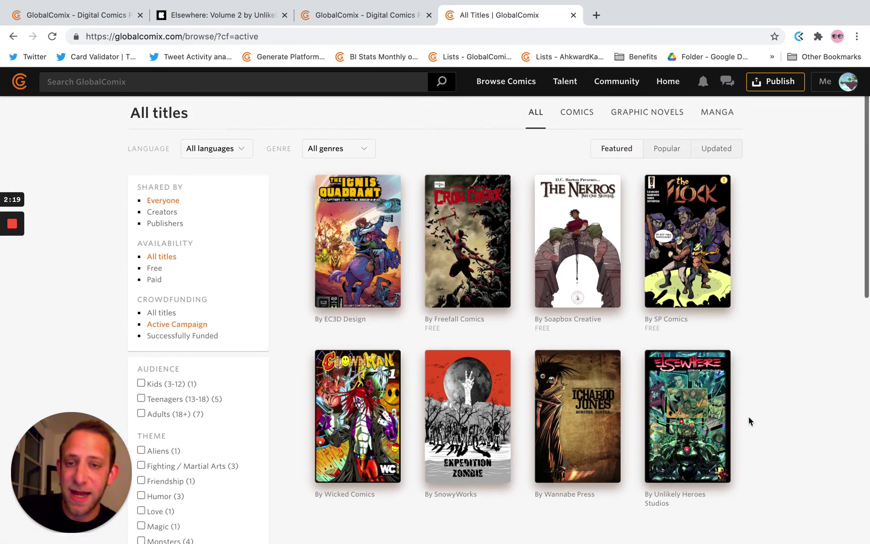
pyautogui.moveTo(693, 413)
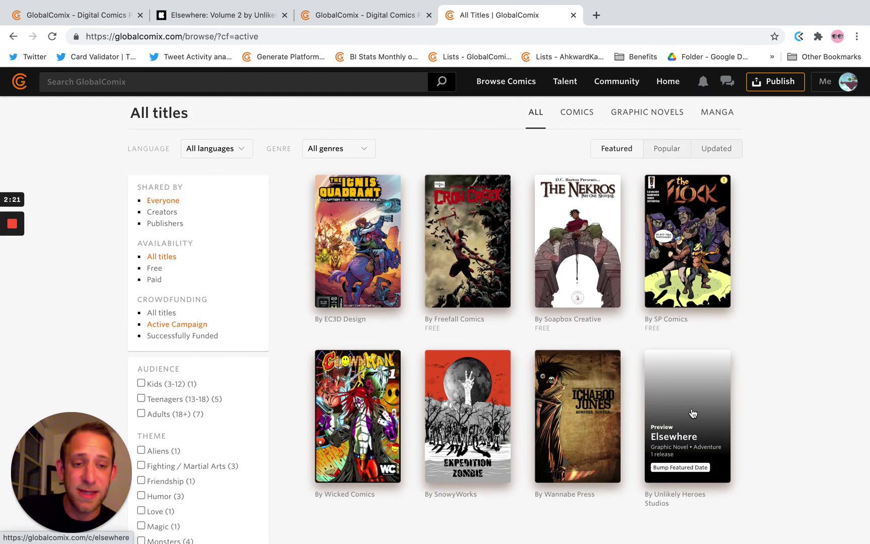
pyautogui.click(693, 413)
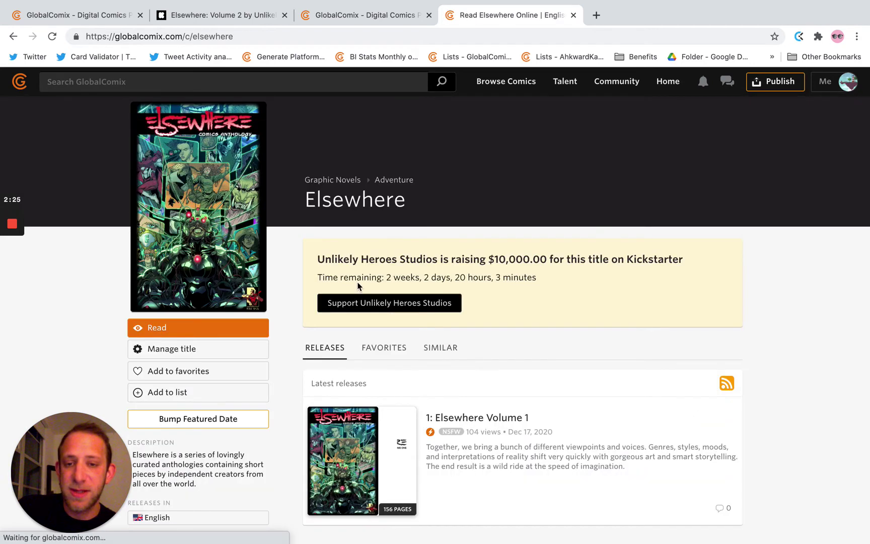
pyautogui.moveTo(324, 259); pyautogui.dragTo(575, 277)
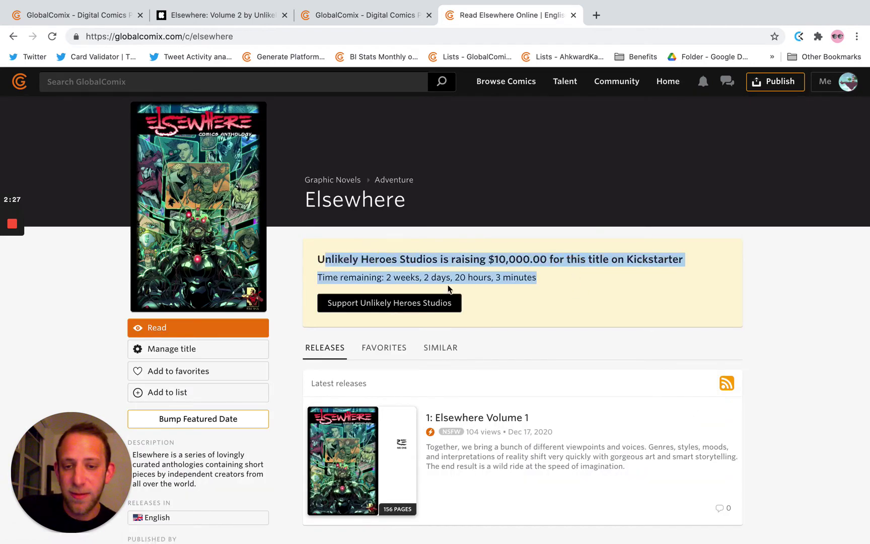
pyautogui.click(398, 307)
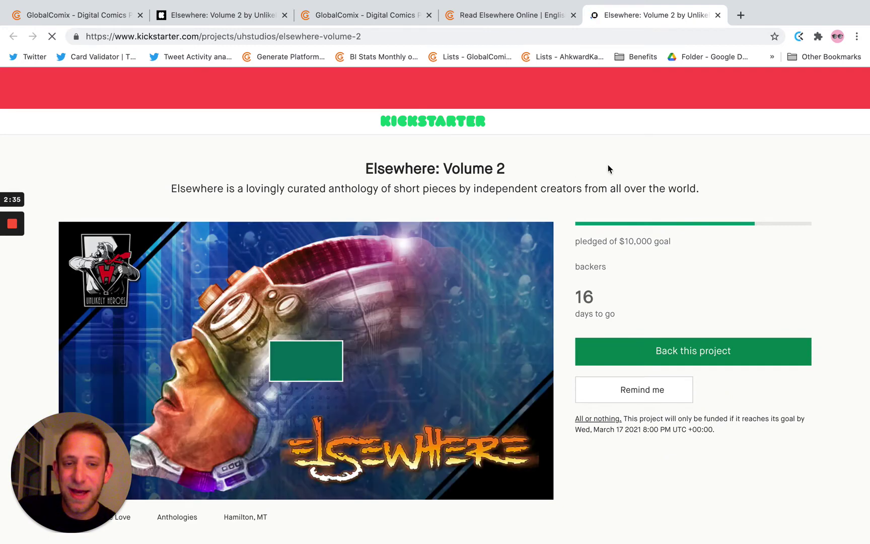
# Step: Compare the crowdfunding banner on the Elsewhere title page with its Kickstarter campaign page
pyautogui.click(496, 15)
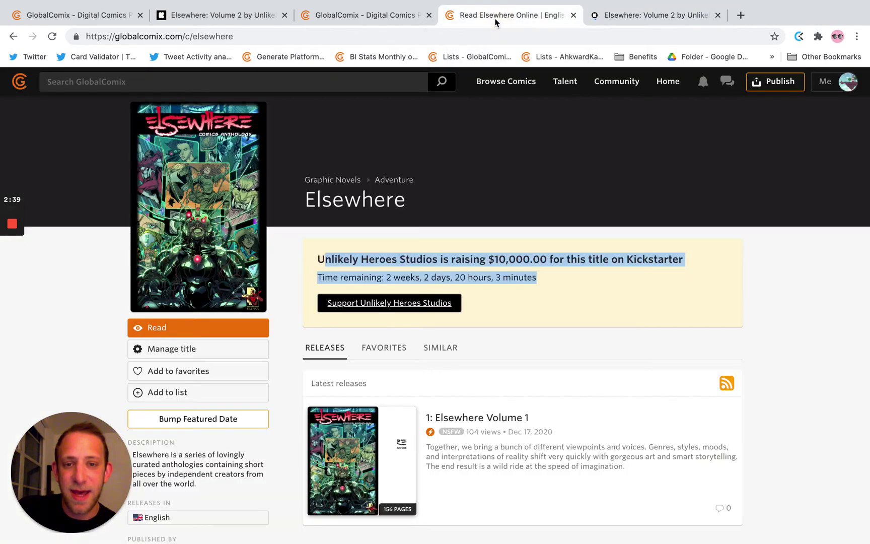
pyautogui.scroll(-1, 485, 423)
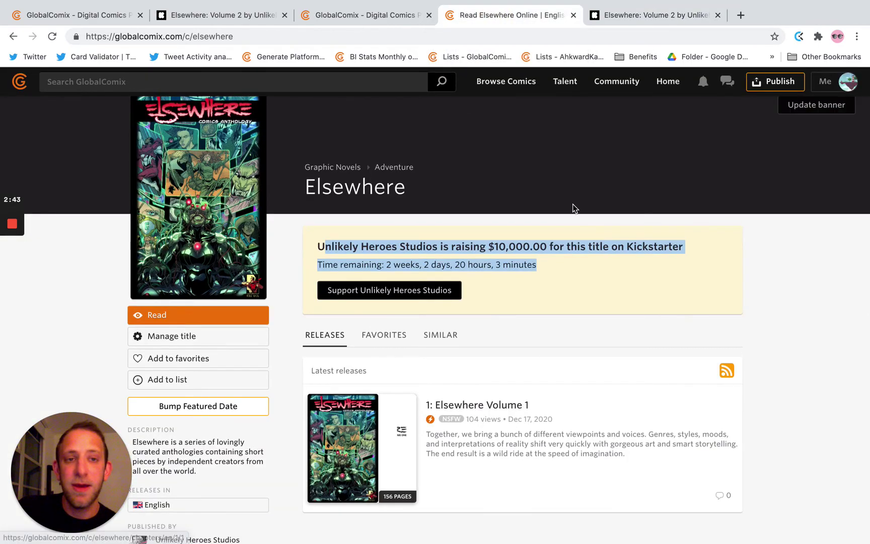
pyautogui.click(633, 15)
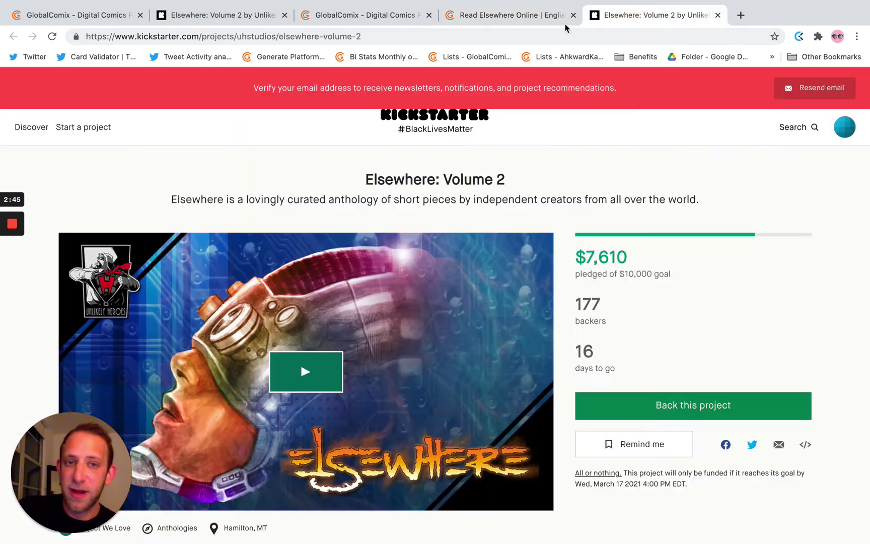
pyautogui.click(535, 19)
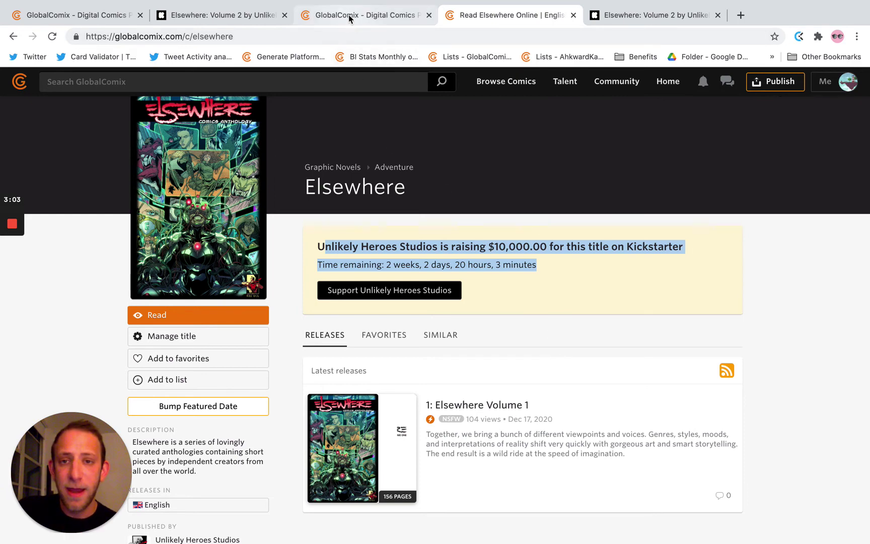
# Step: Return from Freaks and Gods' crowdfunding settings to the TEST publisher's series page with the campaign success question
pyautogui.click(84, 19)
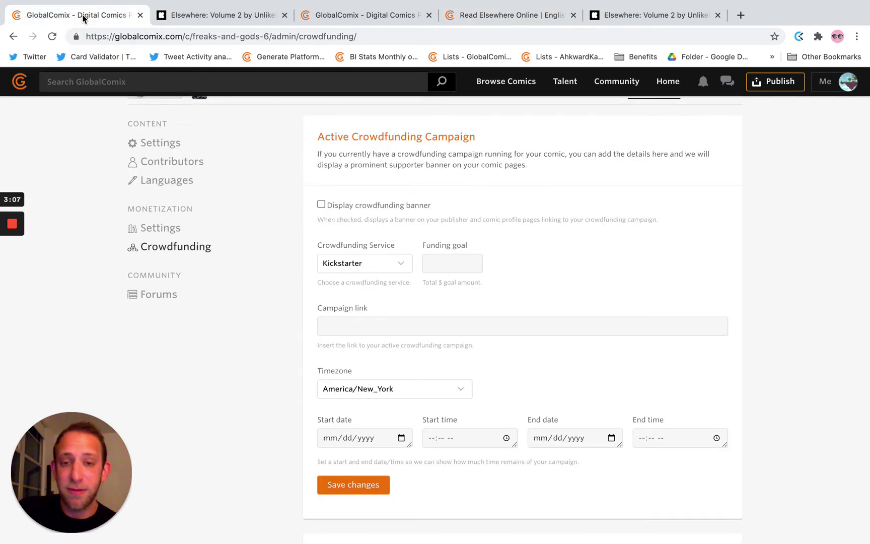
pyautogui.scroll(1, 146, 118)
pyautogui.click(151, 121)
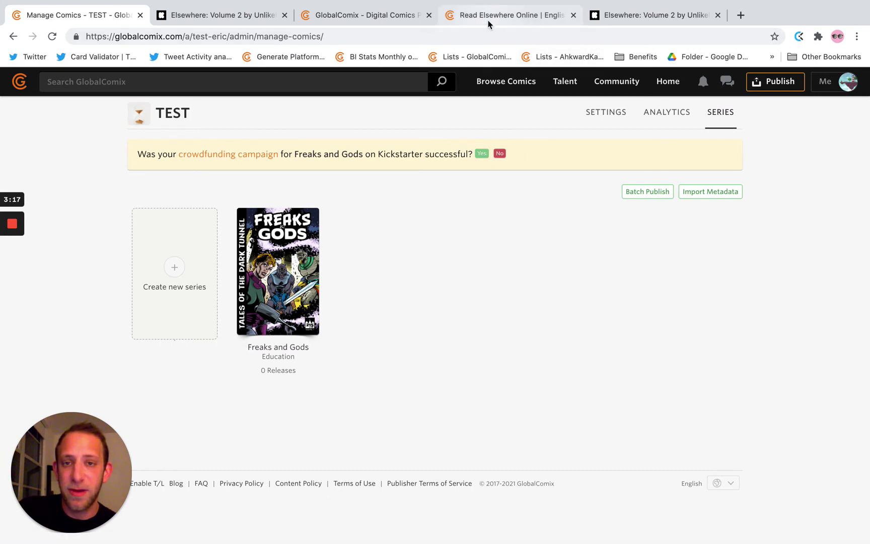
# Step: Browse the comics catalogue filtered to successfully funded crowdfunding titles
pyautogui.click(397, 16)
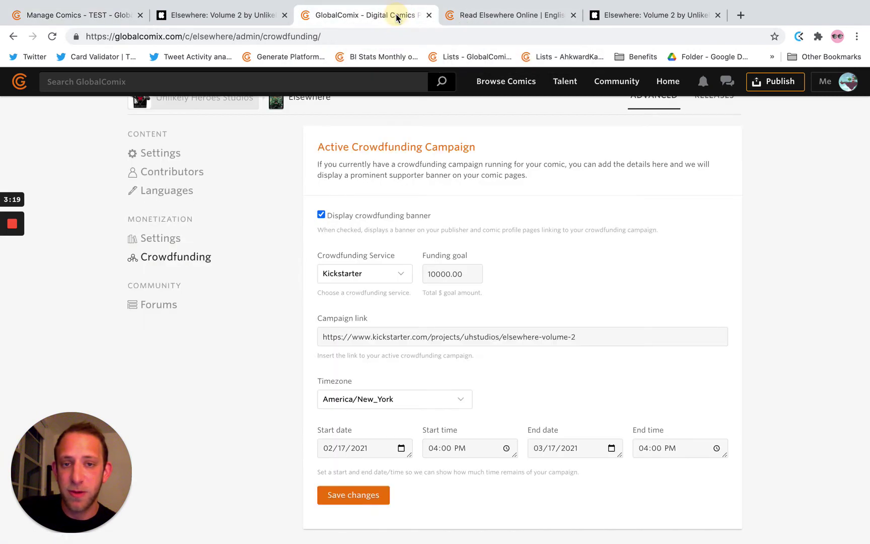
pyautogui.click(509, 82)
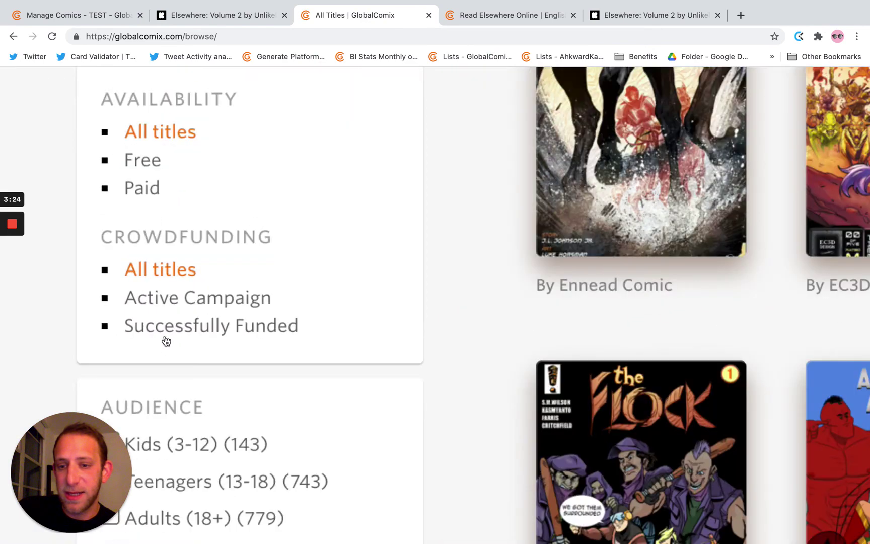
pyautogui.click(165, 338)
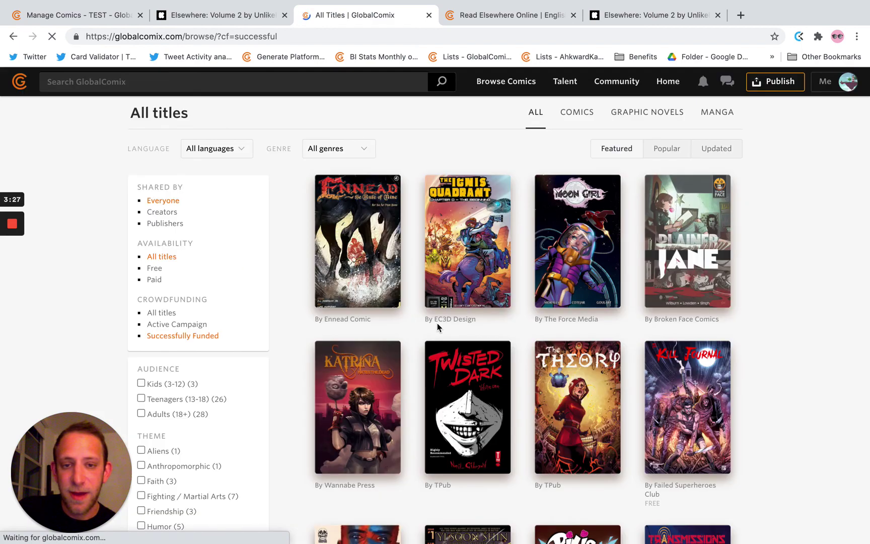
pyautogui.scroll(-2, 437, 328)
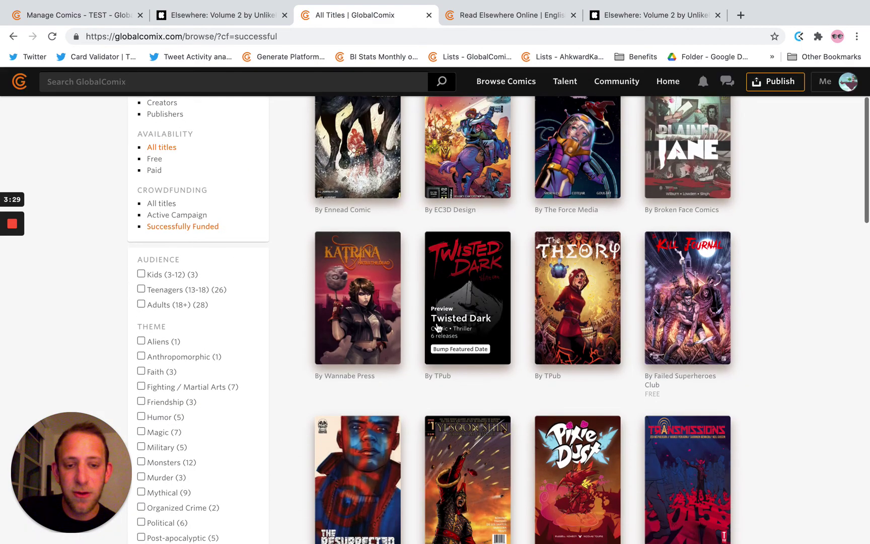
# Step: Look through the remaining comic covers in the Successfully Funded list and return to the start of the results
pyautogui.scroll(-2, 428, 330)
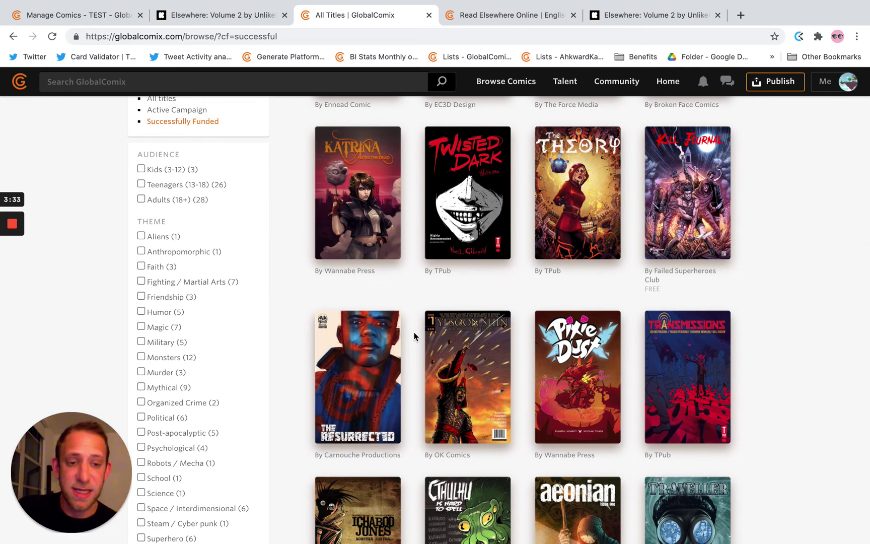
pyautogui.scroll(-6, 414, 335)
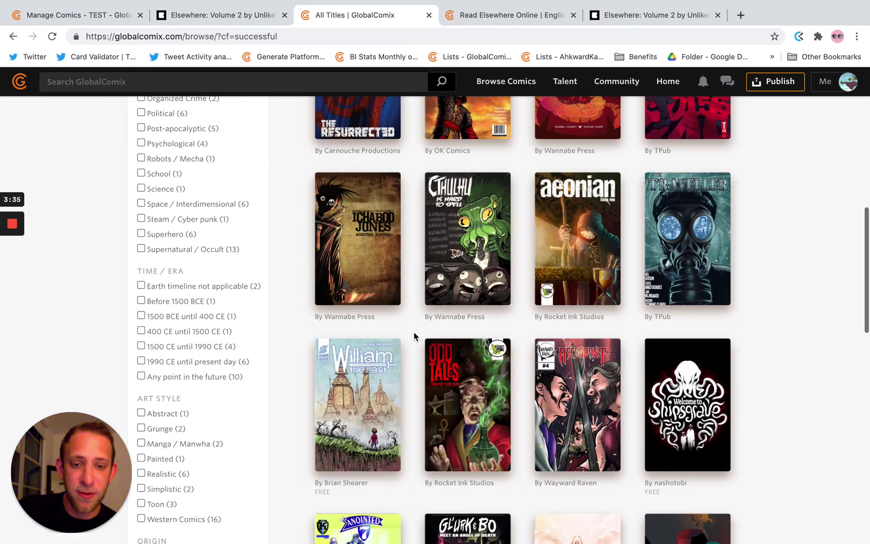
pyautogui.scroll(-5, 414, 336)
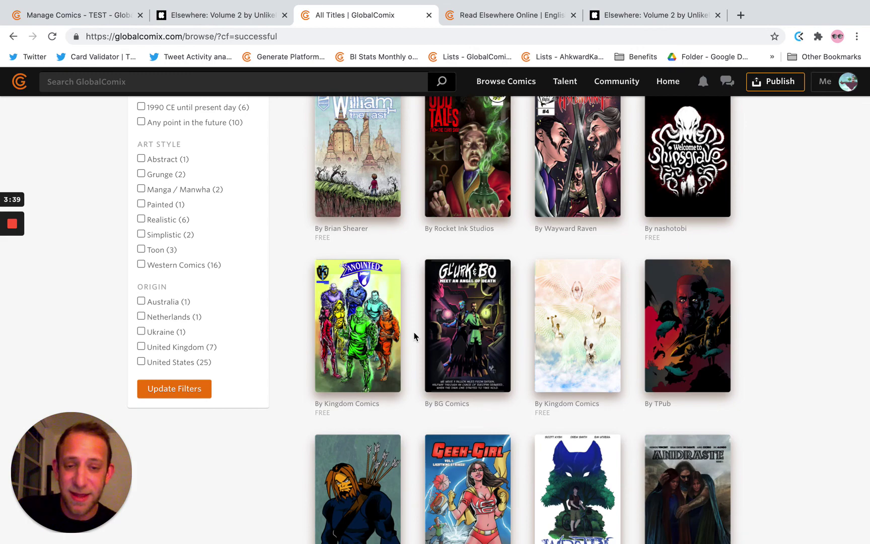
pyautogui.scroll(-4, 414, 337)
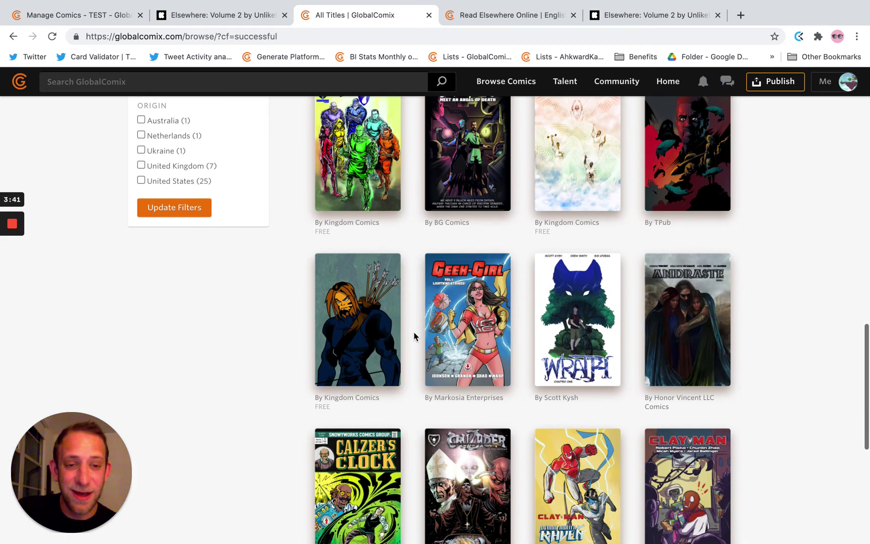
pyautogui.scroll(-5, 410, 338)
pyautogui.scroll(15, 408, 339)
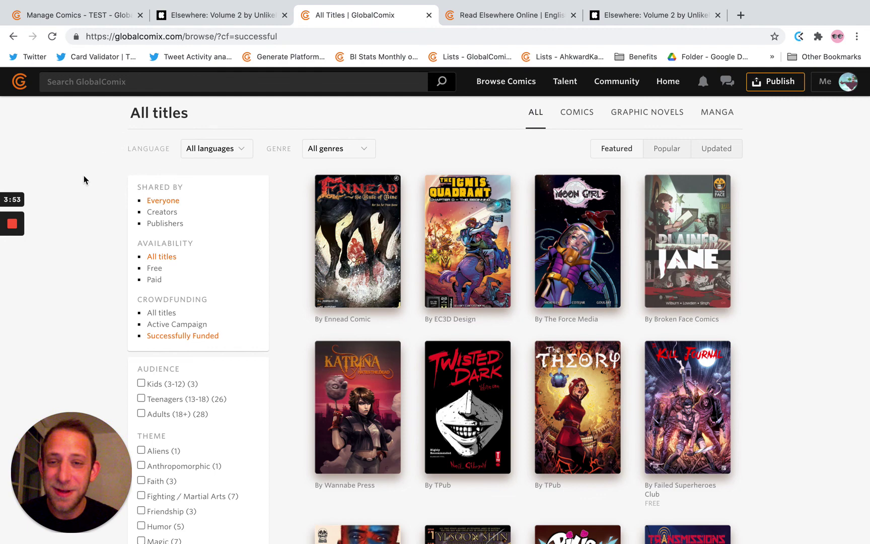
pyautogui.moveTo(20, 228)
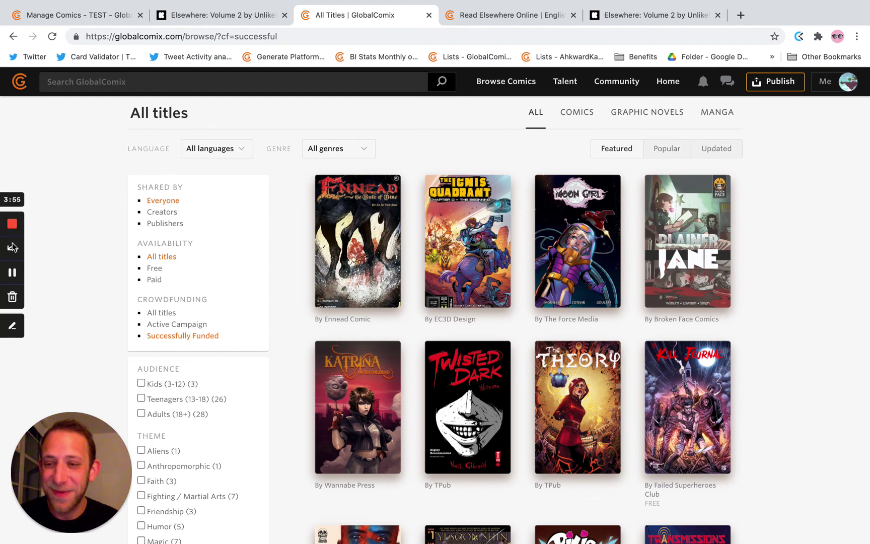